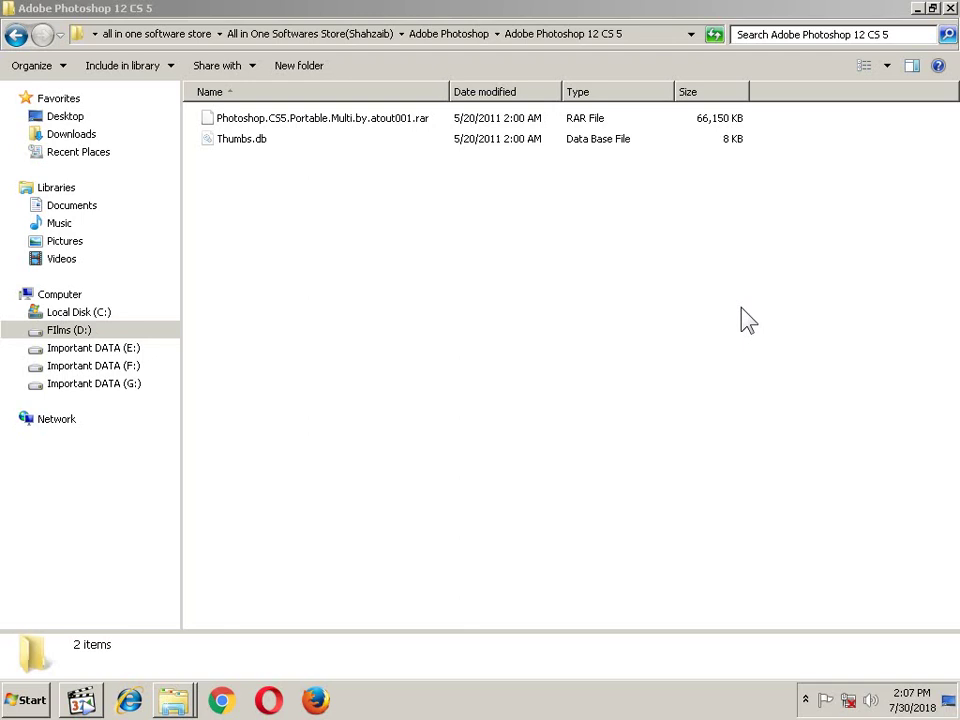
Open the archive Photoshop.CS5.Portable.Multi.by.atout001.rar in 7-Zip.
click(516, 393)
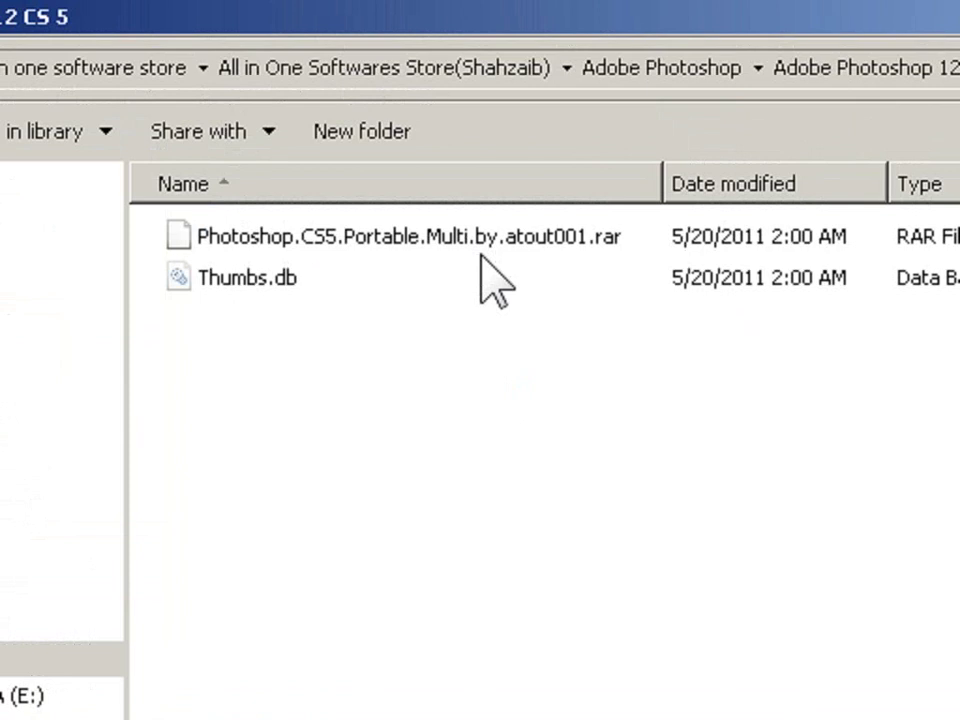
double_click(612, 237)
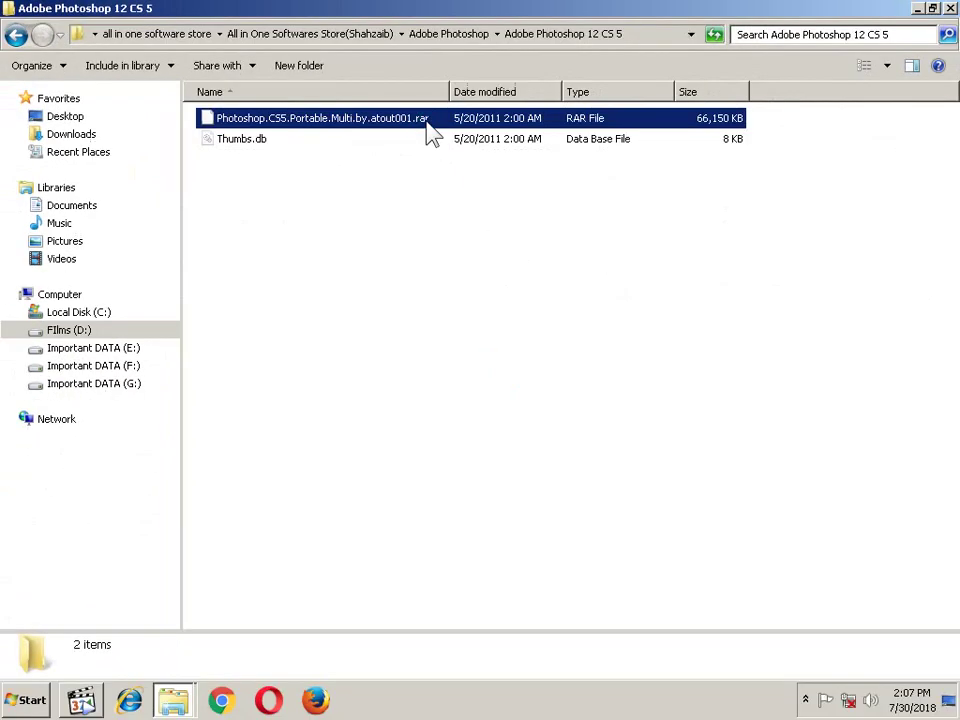
right_click(426, 119)
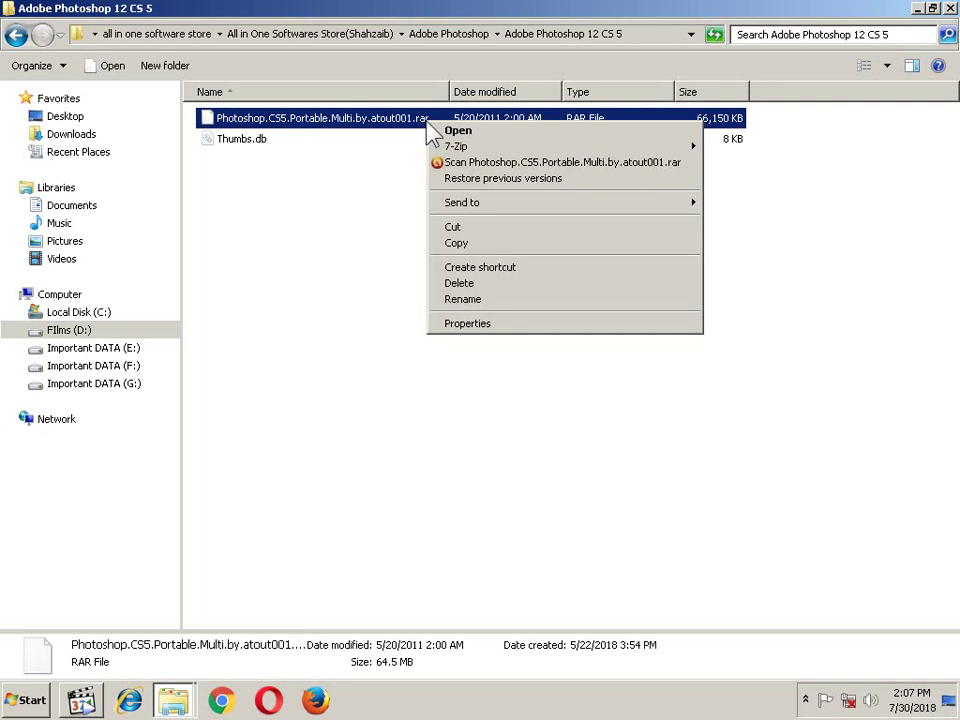
mouse_move(452, 150)
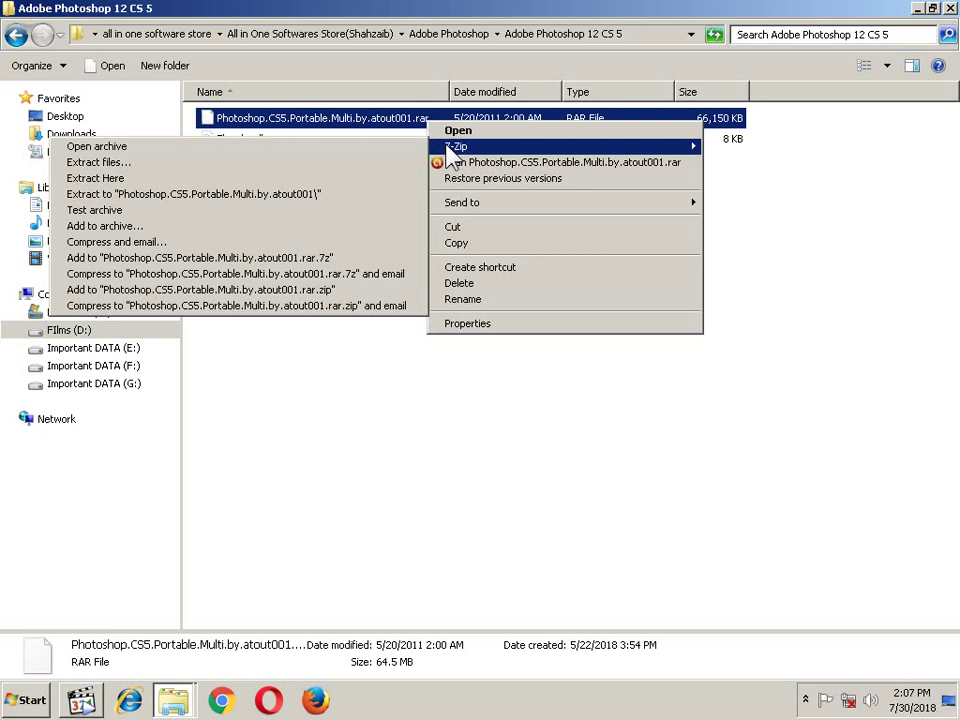
click(378, 160)
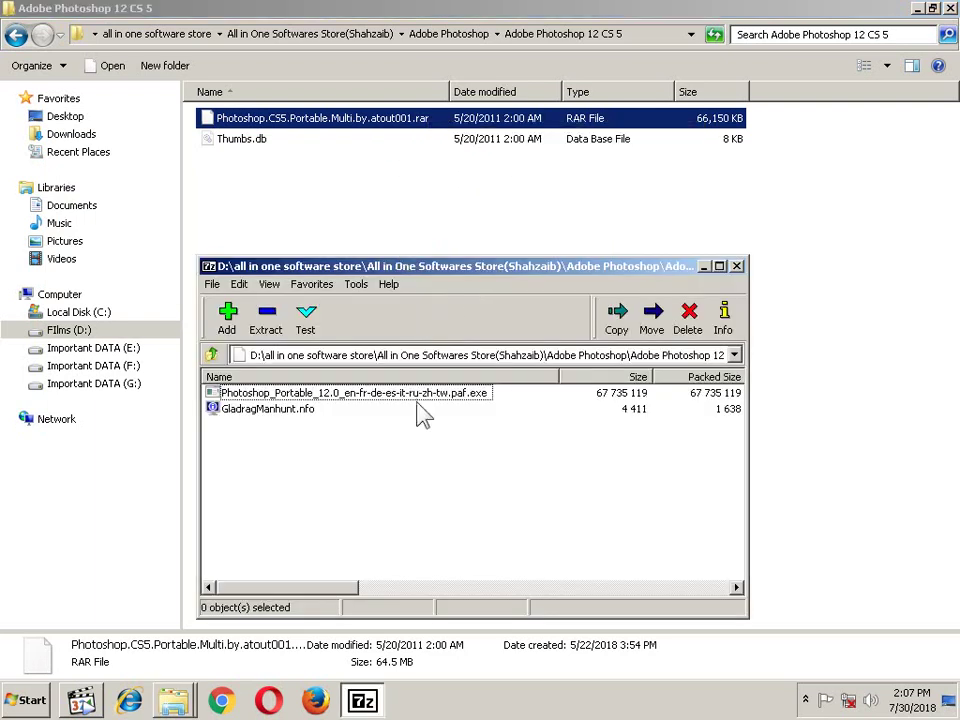
Launch the installer Photoshop_Portable_12.0_en-fr-de-es-it-ru-zh-tw.paf.exe from inside the archive.
click(324, 396)
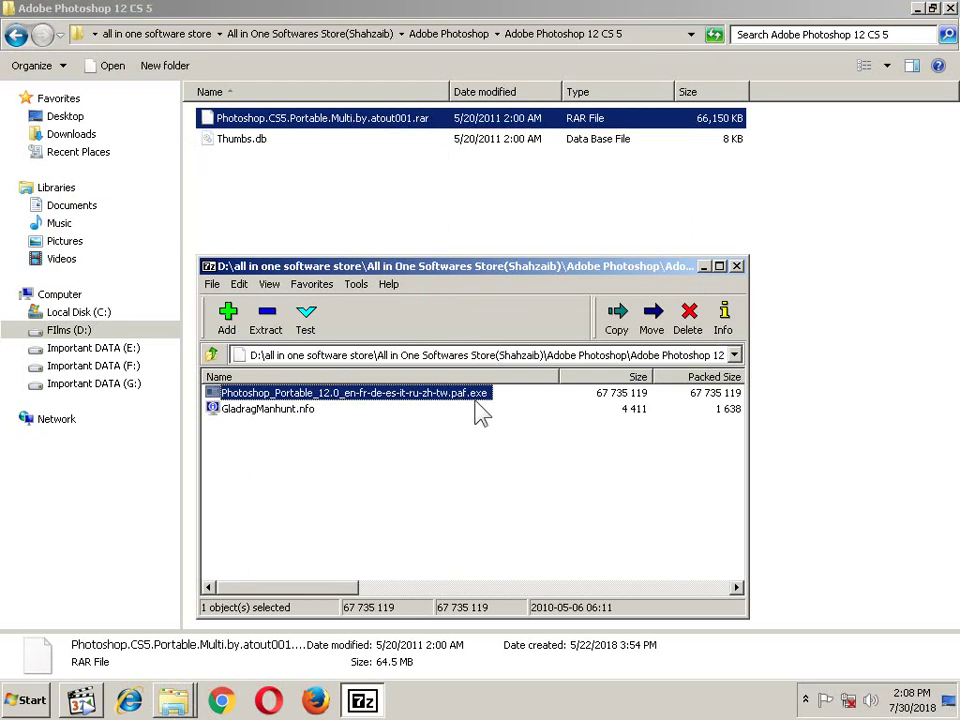
double_click(397, 400)
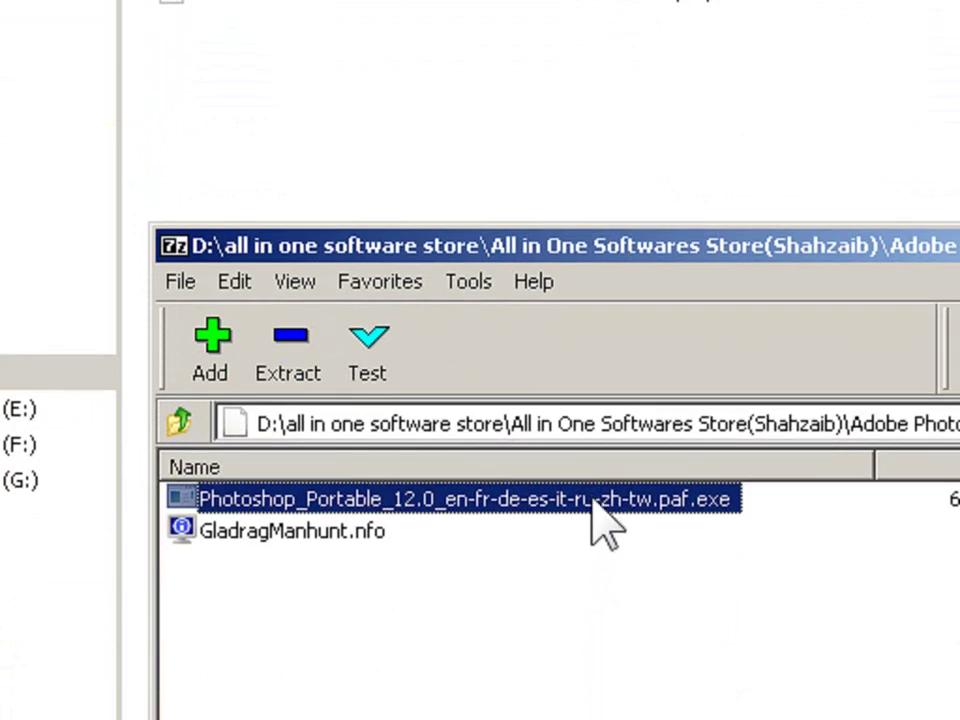
right_click(597, 507)
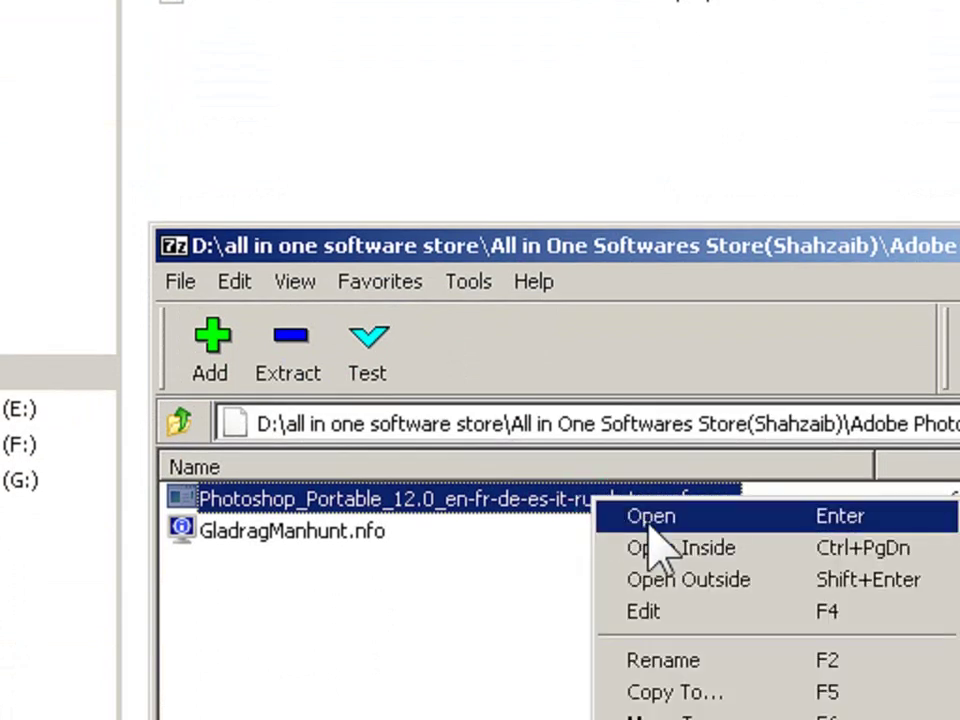
click(505, 629)
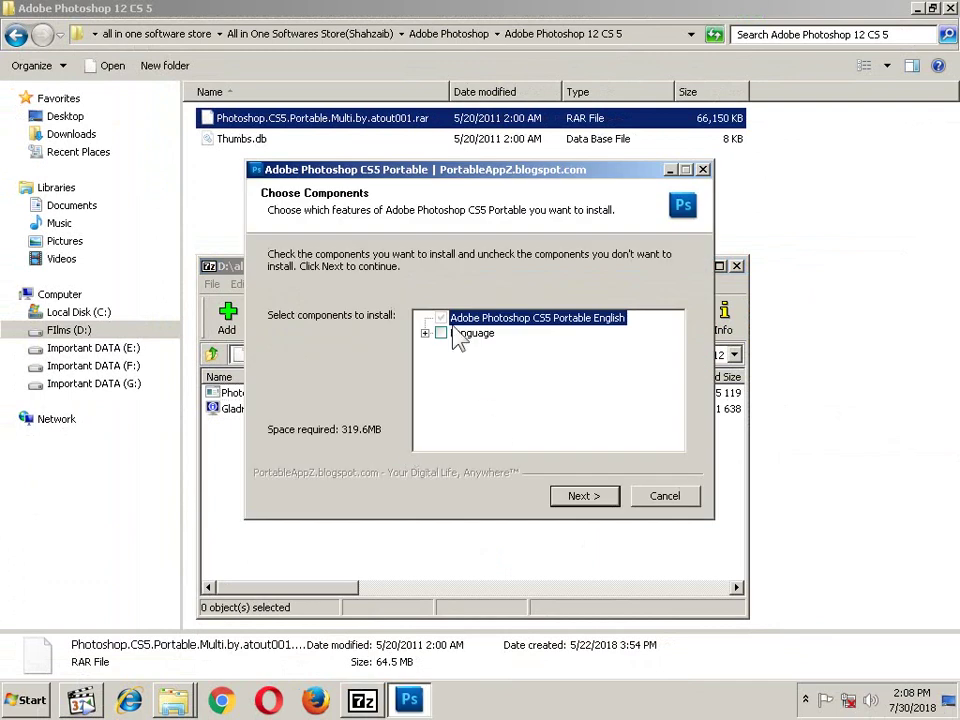
Expand the optional languages and continue the setup with only the Adobe Photoshop CS5 Portable English component.
drag(598, 176, 574, 184)
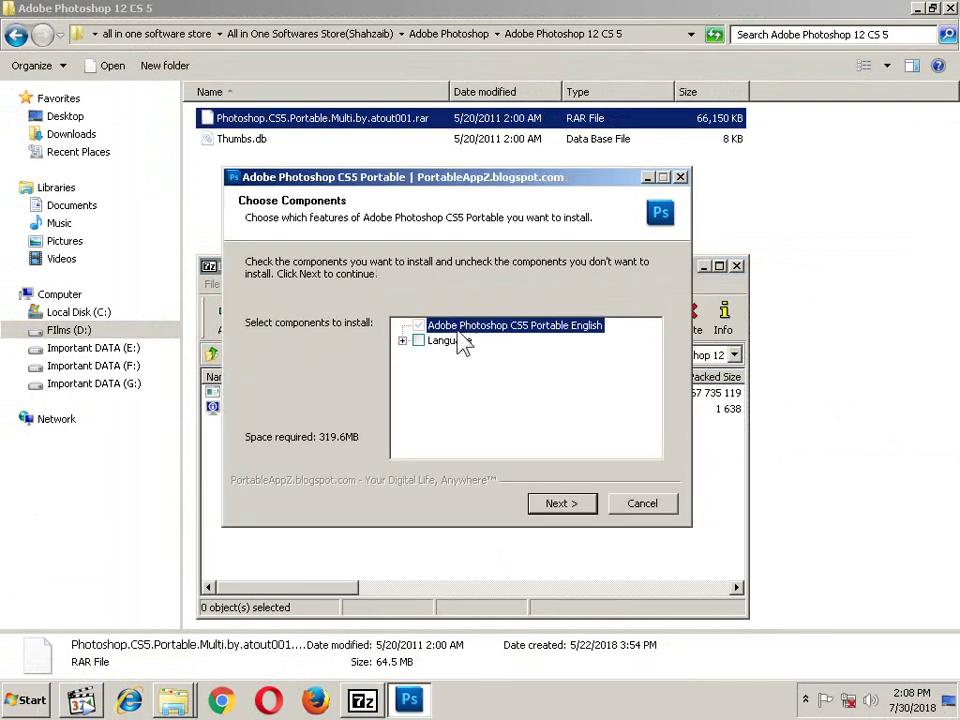
click(402, 340)
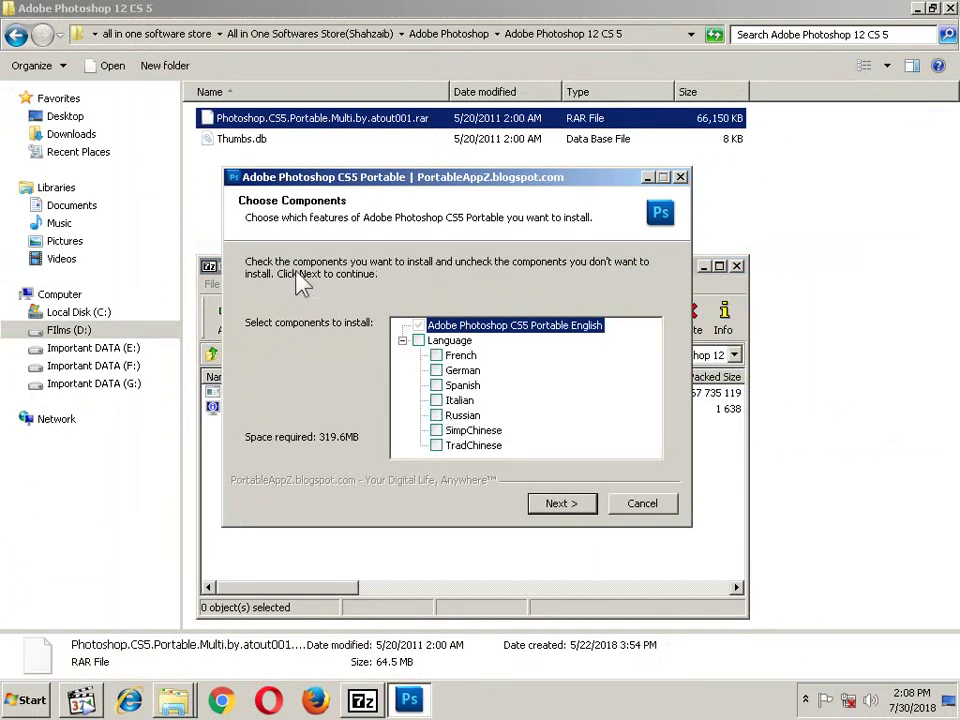
click(561, 519)
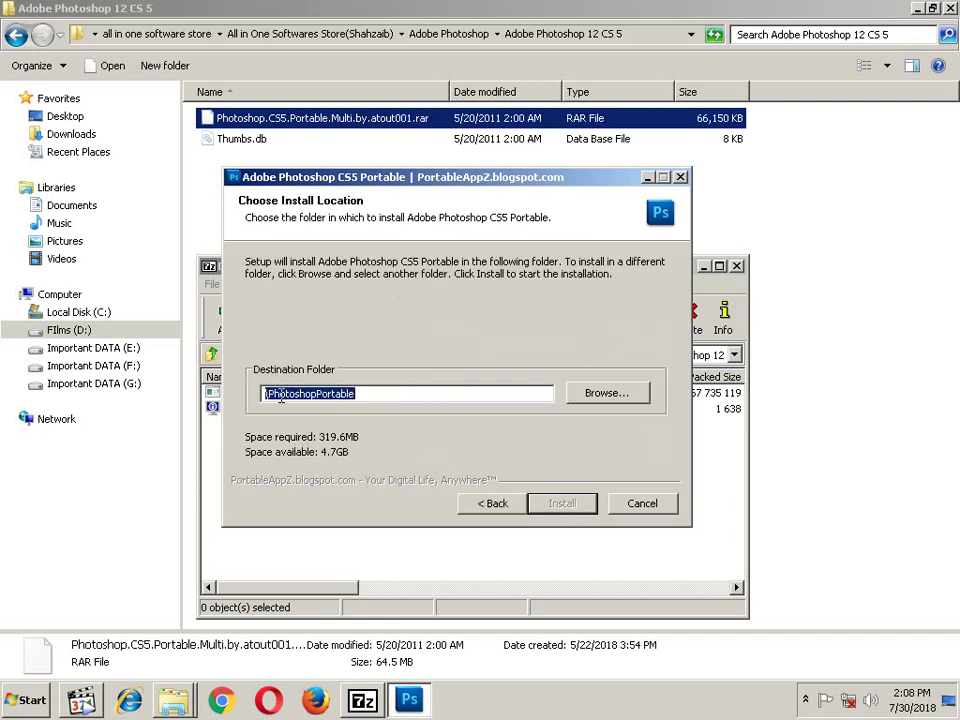
Choose Program Files on Local Disk (C:) as the install location, giving the destination C:\Program Files\PhotoshopPortable.
click(600, 393)
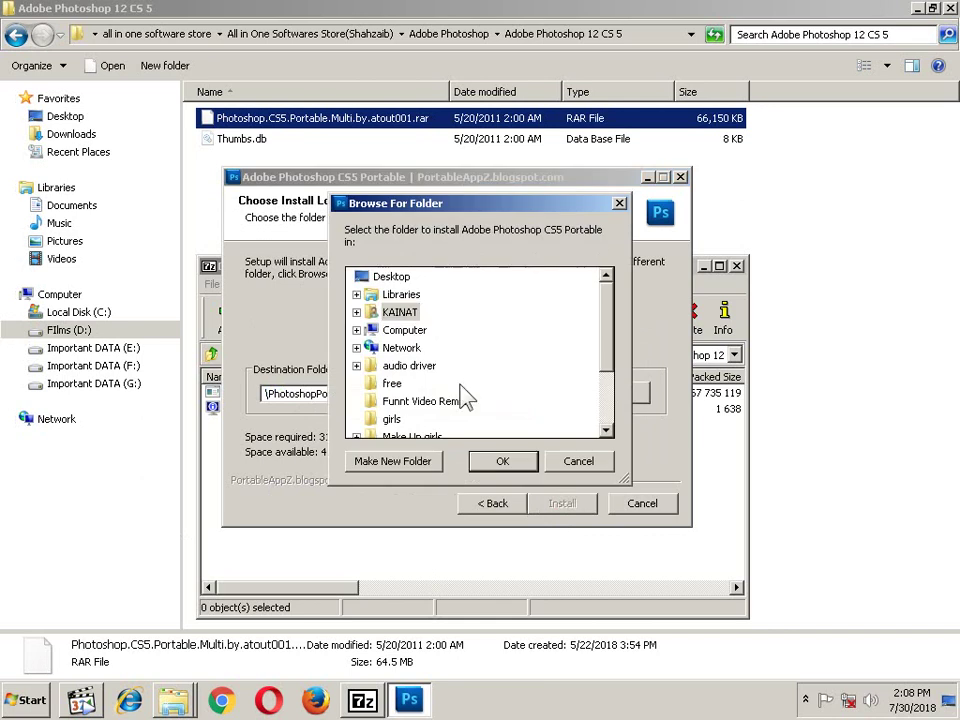
click(404, 332)
click(416, 350)
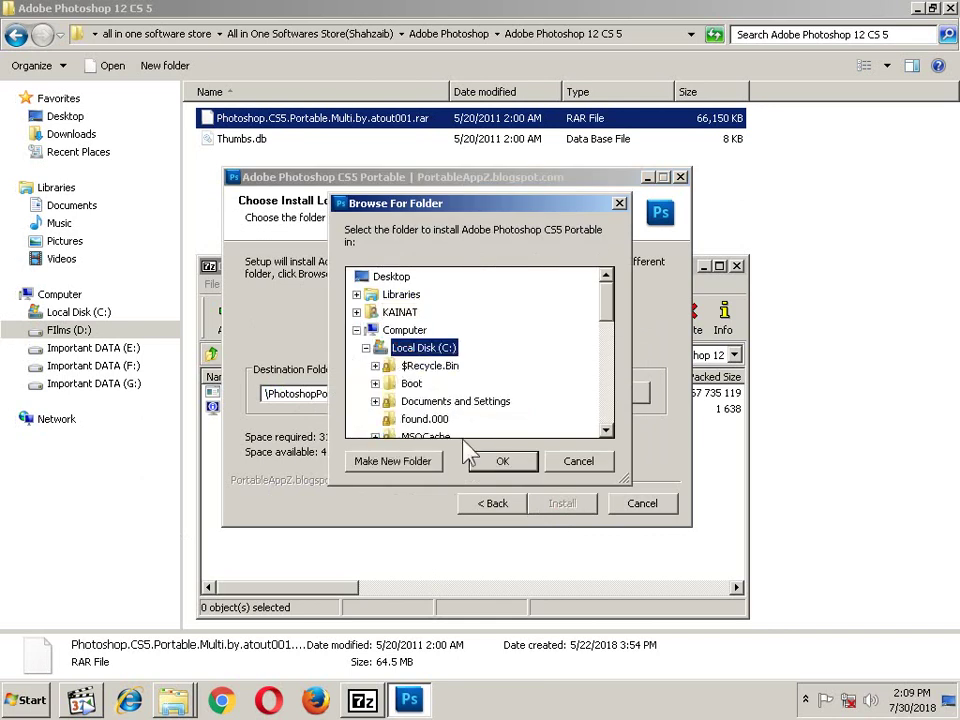
click(499, 464)
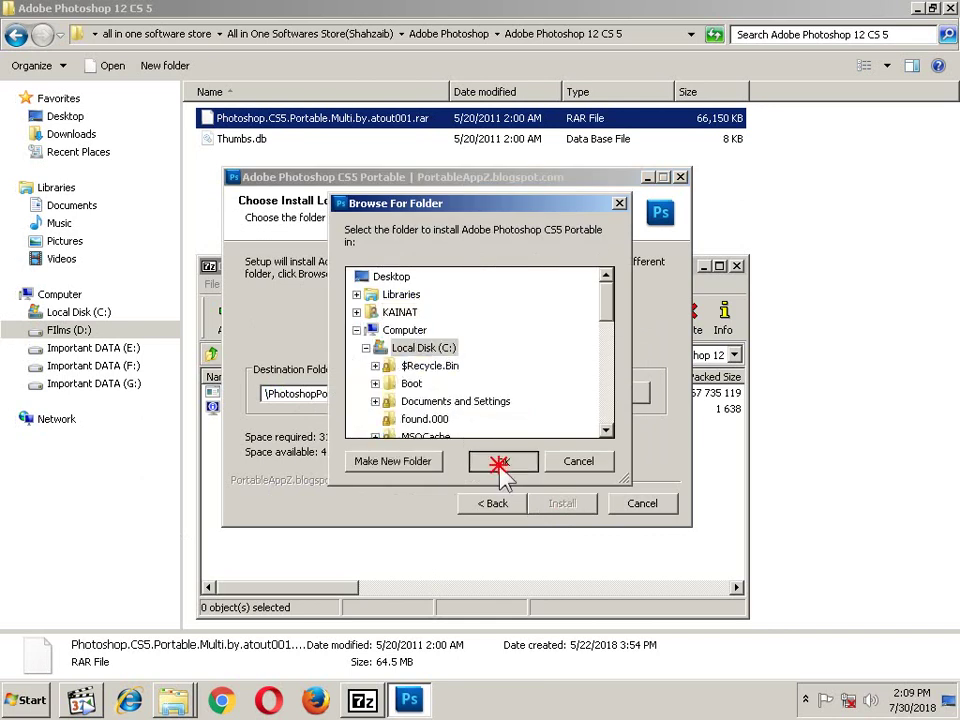
scroll(612, 320, down, 2)
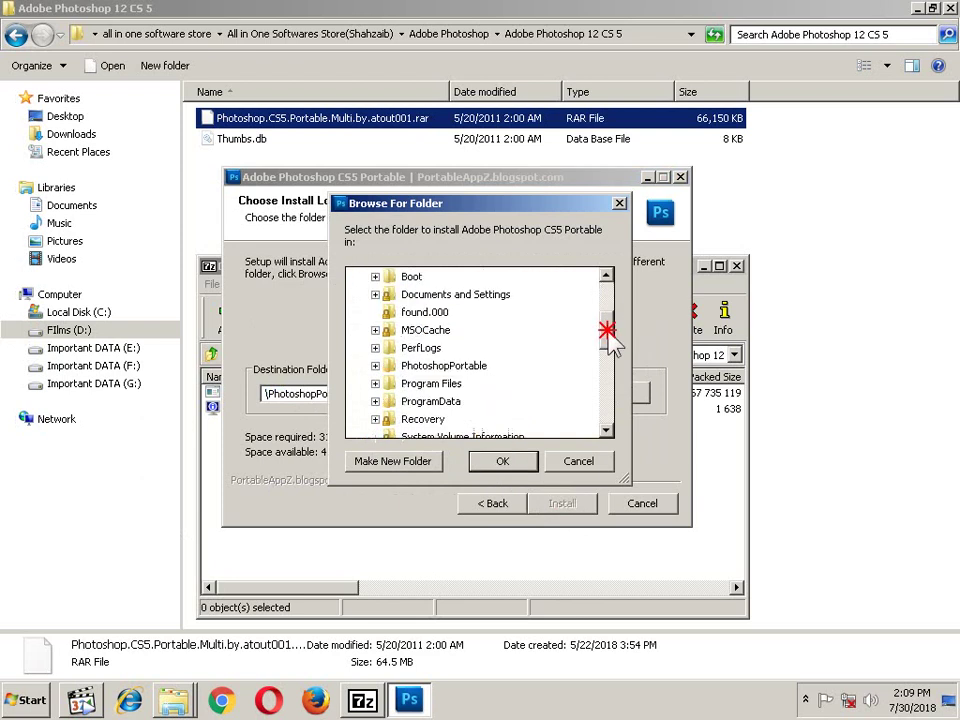
click(431, 384)
click(497, 462)
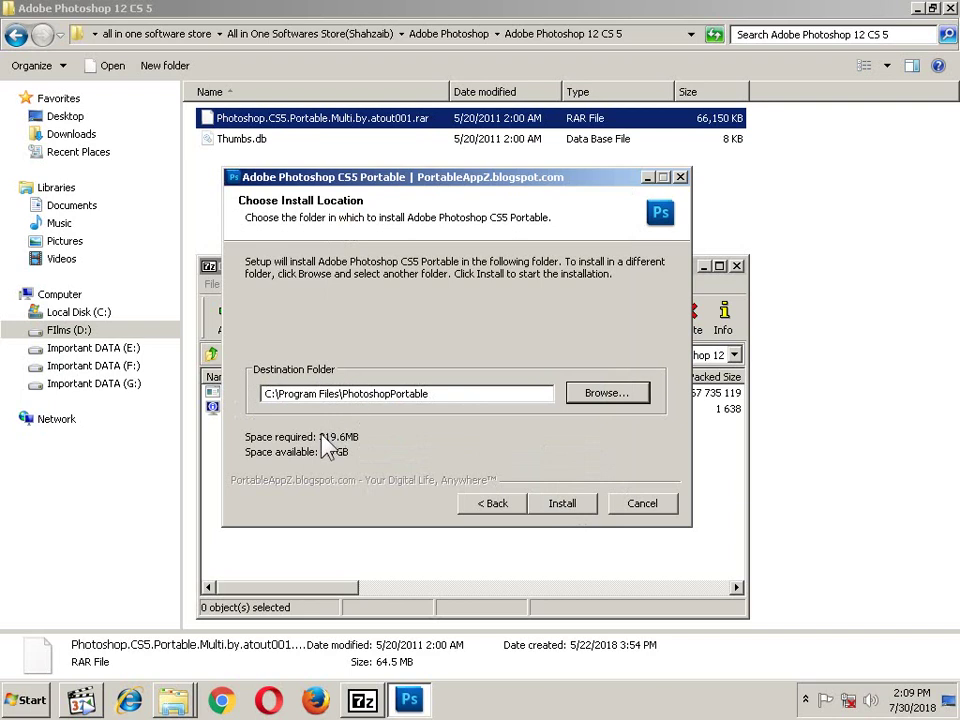
Install Adobe Photoshop CS5 Portable with the installation details shown, and finish the wizard without running the program.
click(361, 436)
click(562, 504)
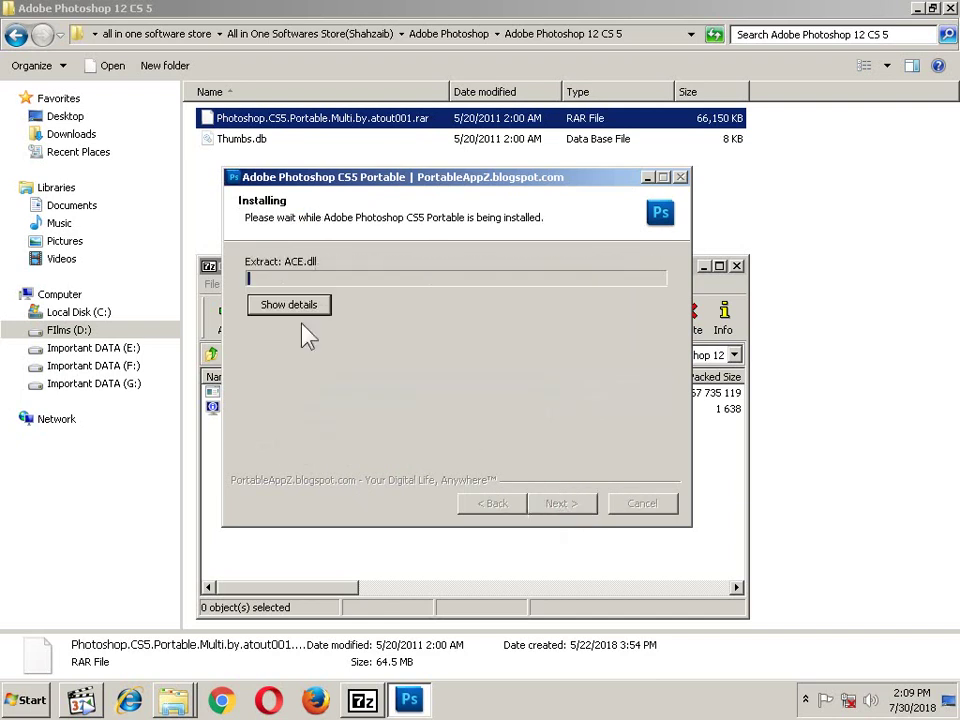
click(296, 305)
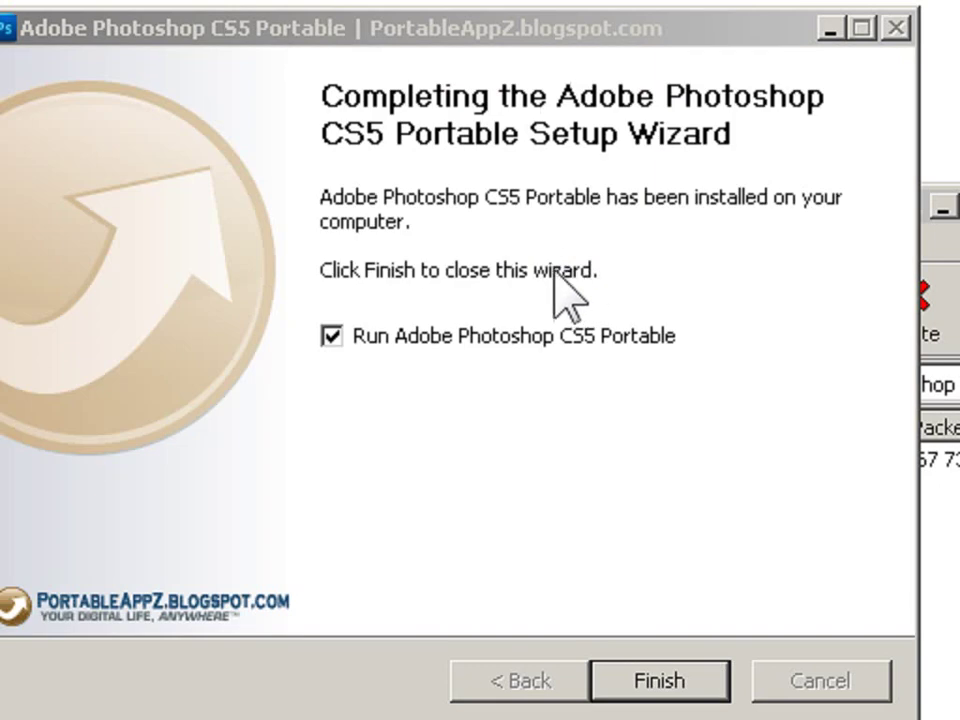
click(333, 340)
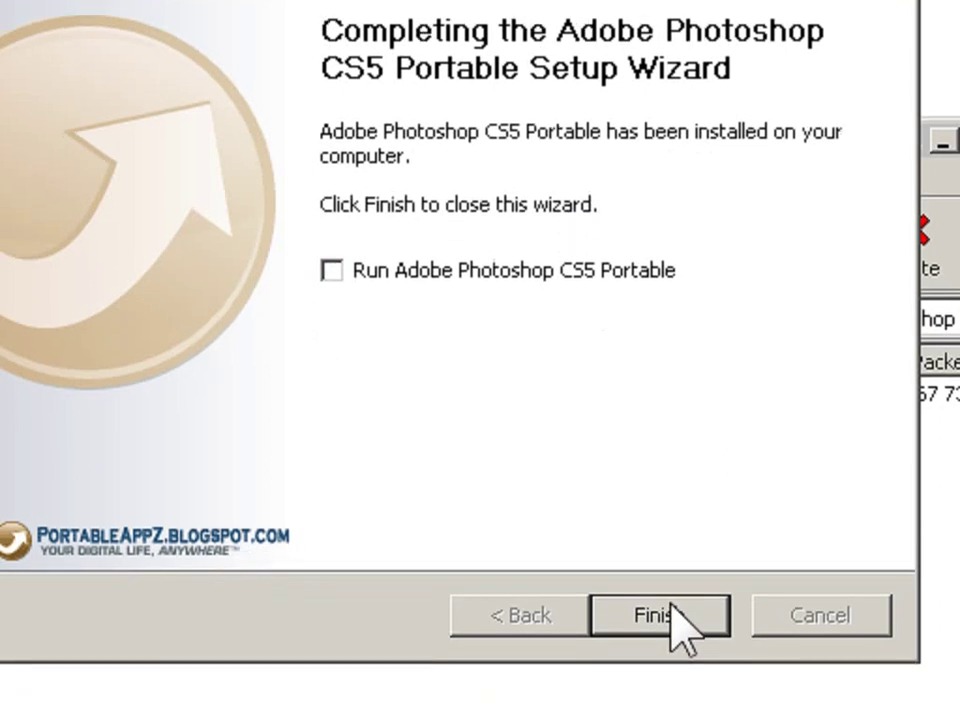
click(680, 690)
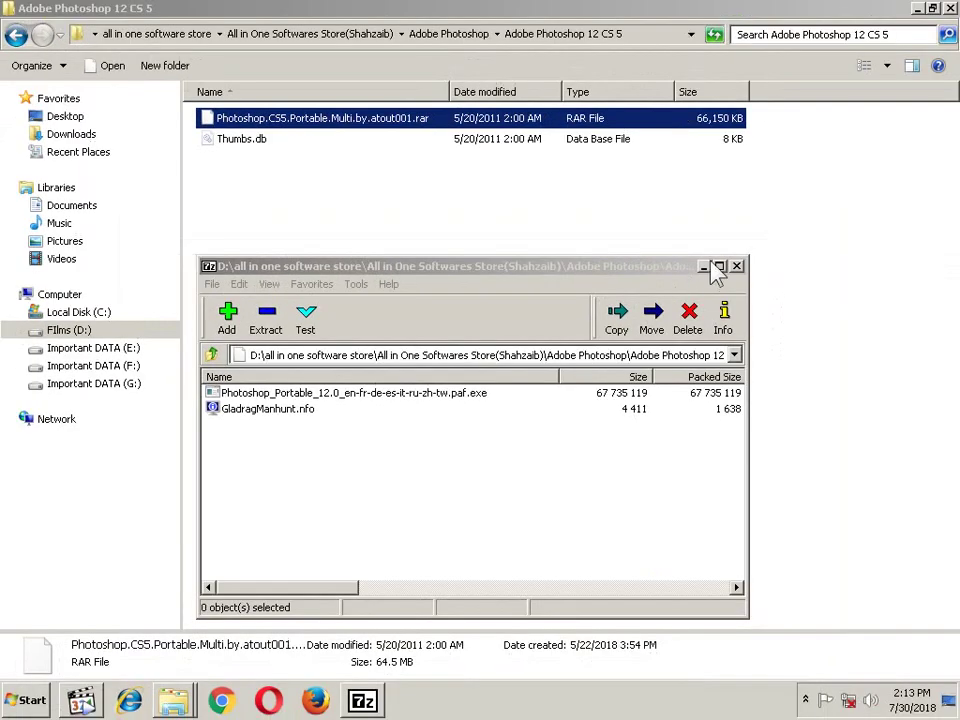
Open the folder C:\Program Files\PhotoshopPortable in the file manager.
click(775, 239)
click(100, 311)
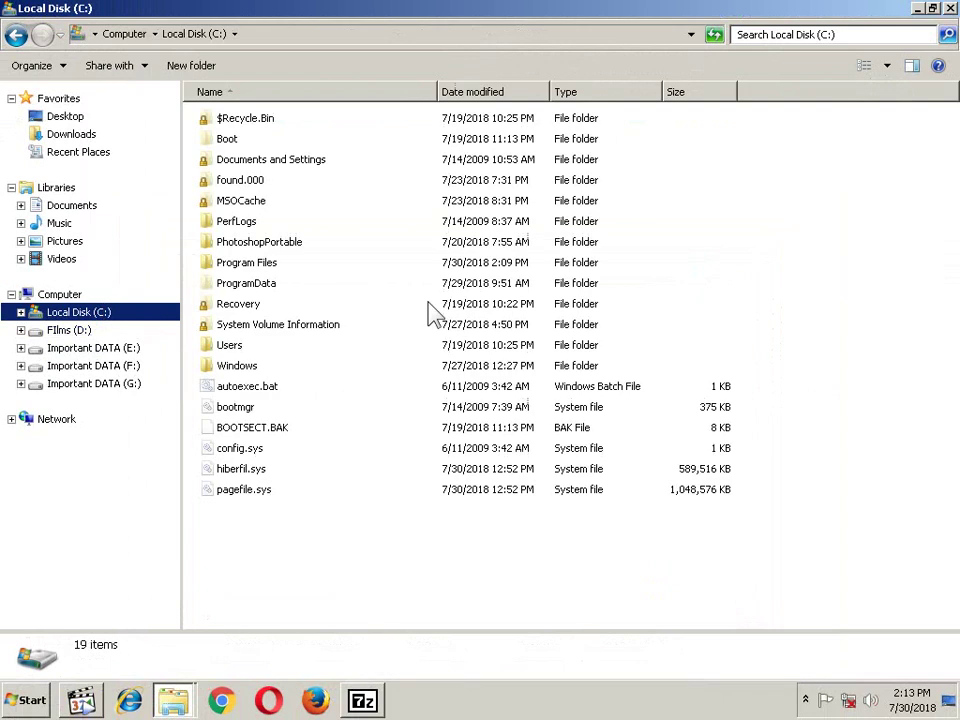
double_click(272, 265)
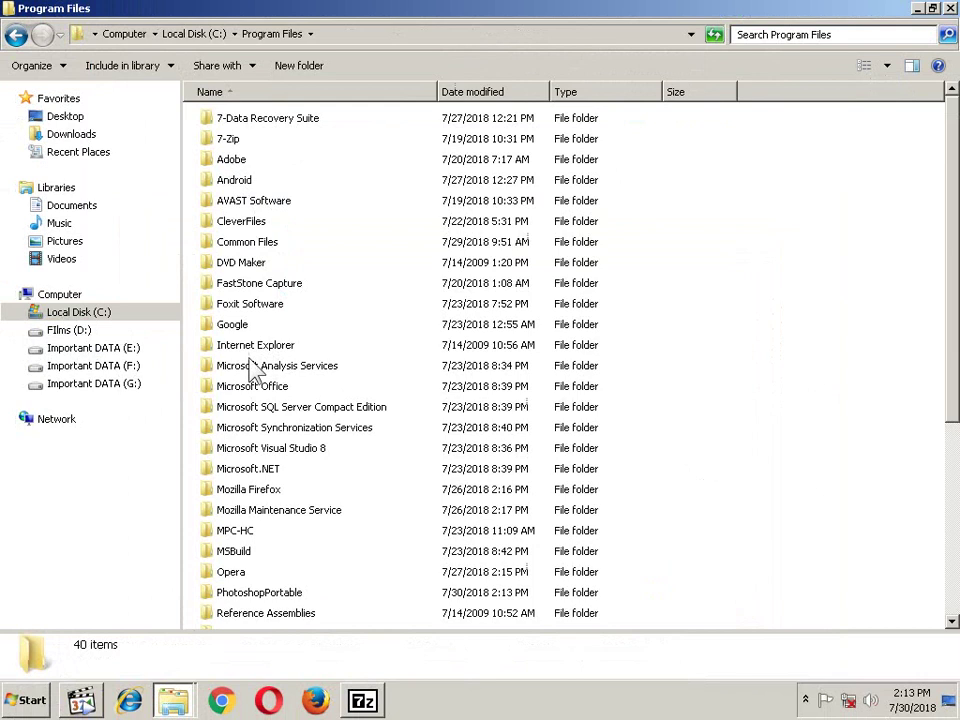
click(252, 450)
click(272, 612)
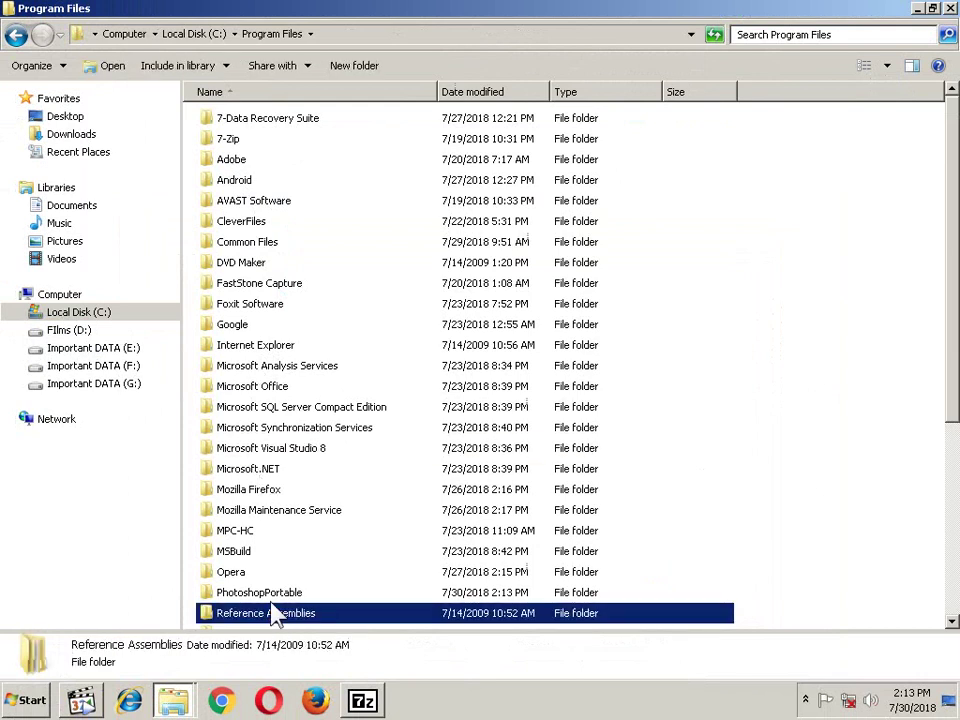
click(268, 596)
key(Return)
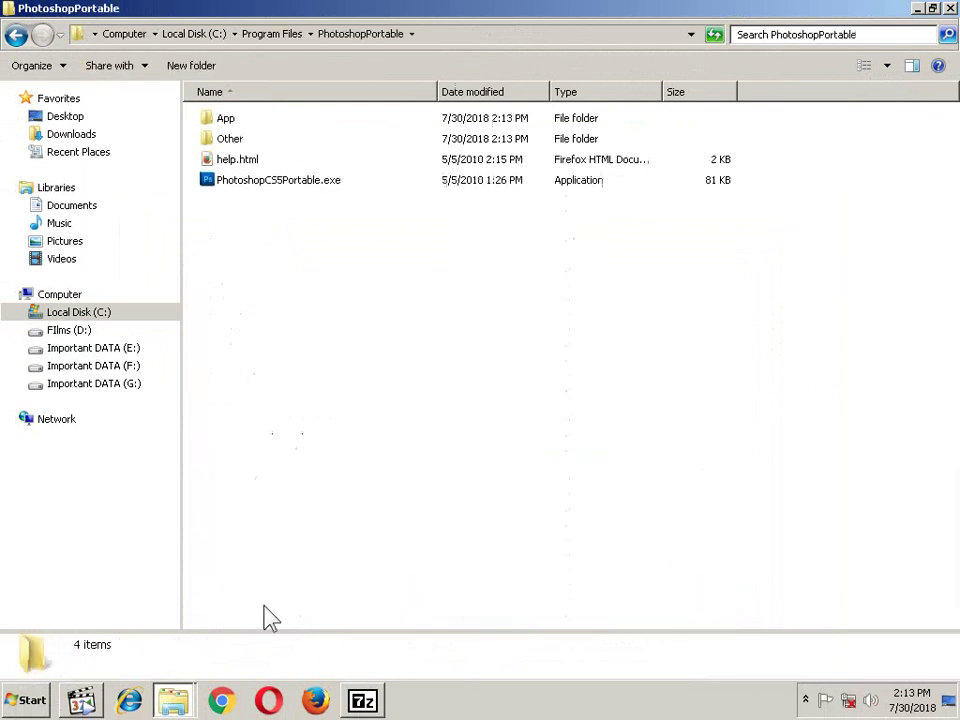
Set PhotoshopCS5Portable.exe to run as an administrator for all users in its compatibility properties.
right_click(248, 180)
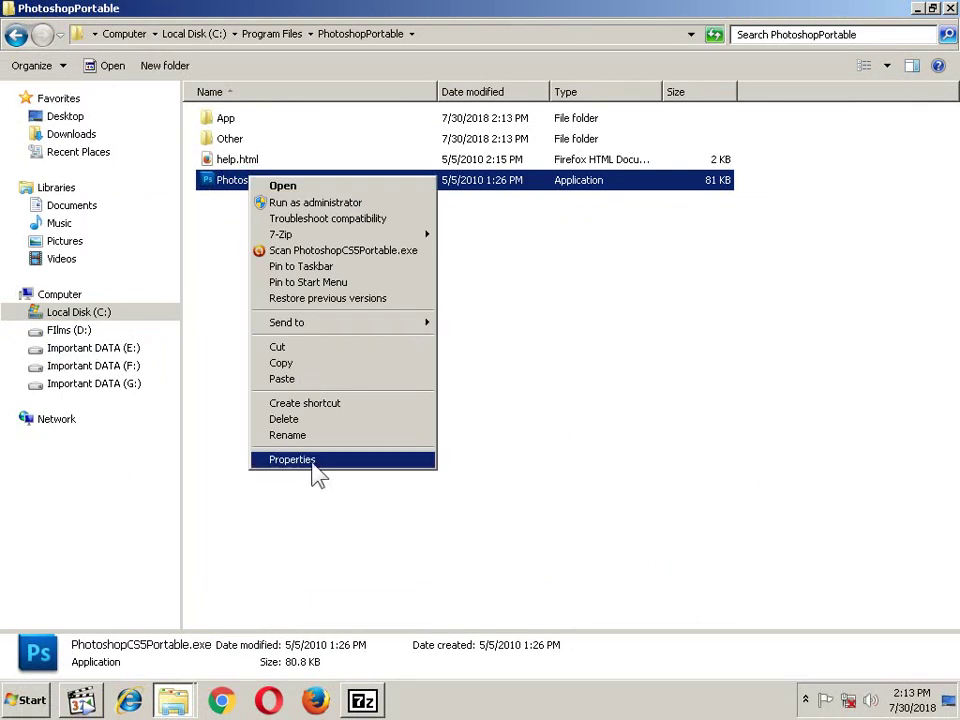
click(311, 462)
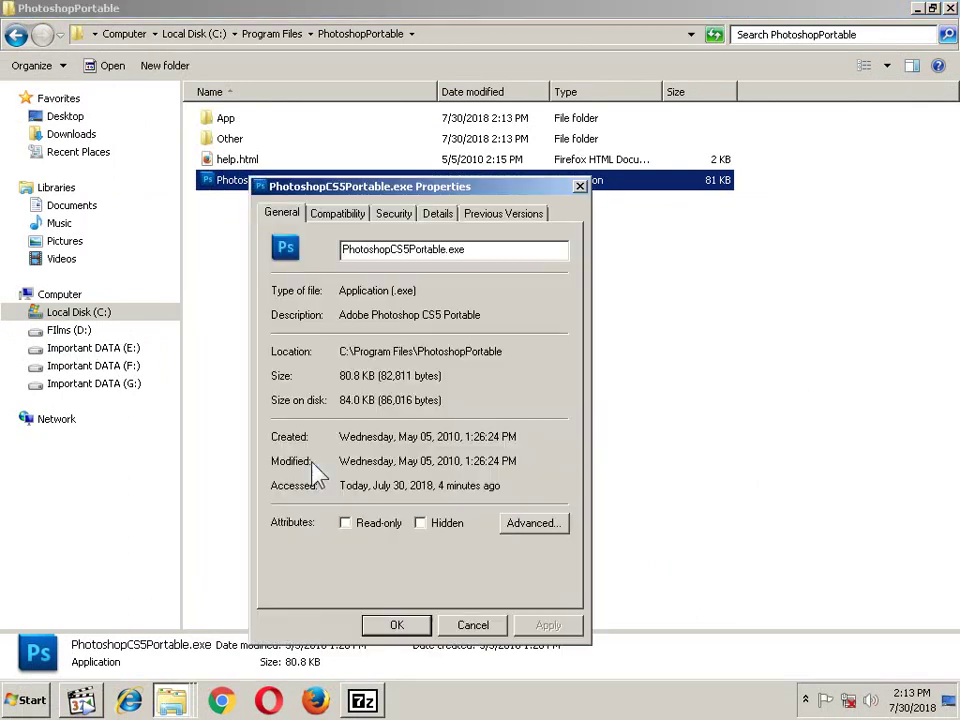
click(340, 214)
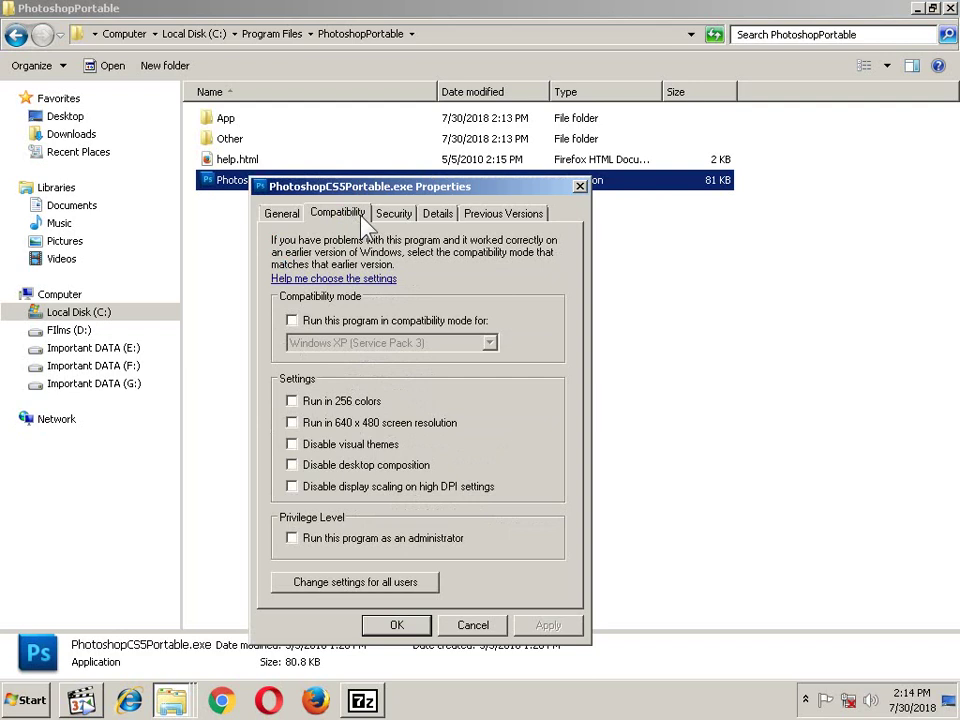
click(355, 584)
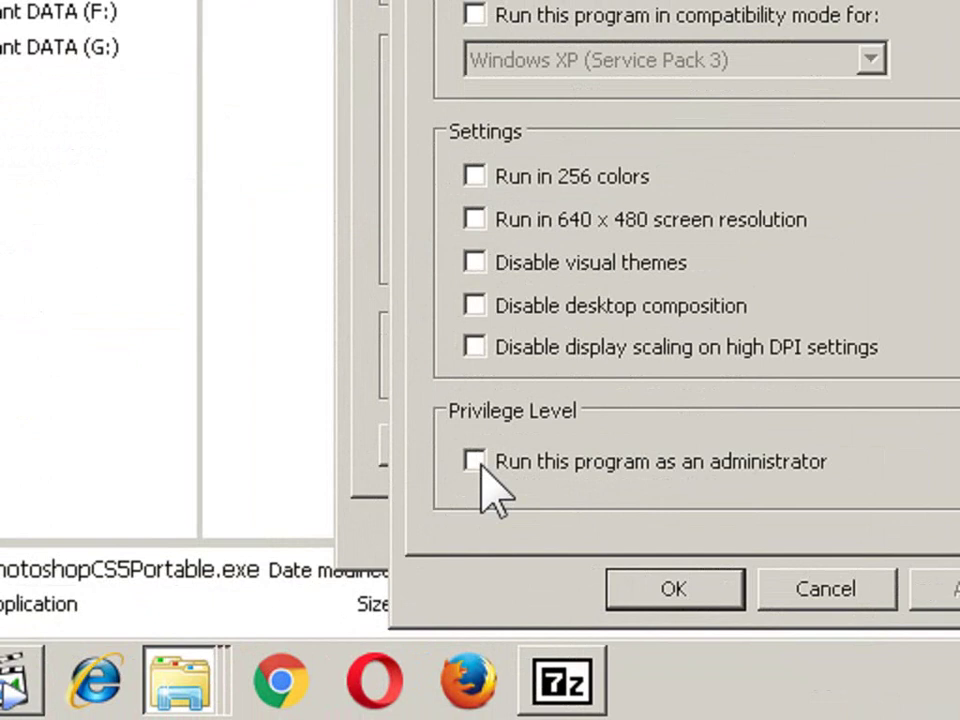
click(478, 464)
click(680, 586)
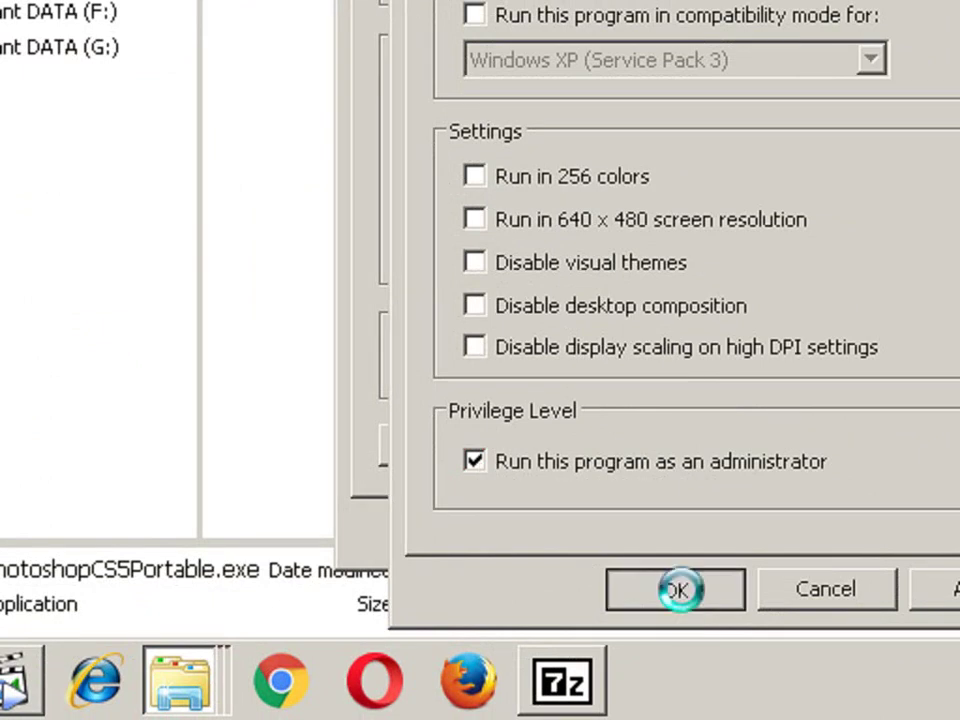
click(652, 528)
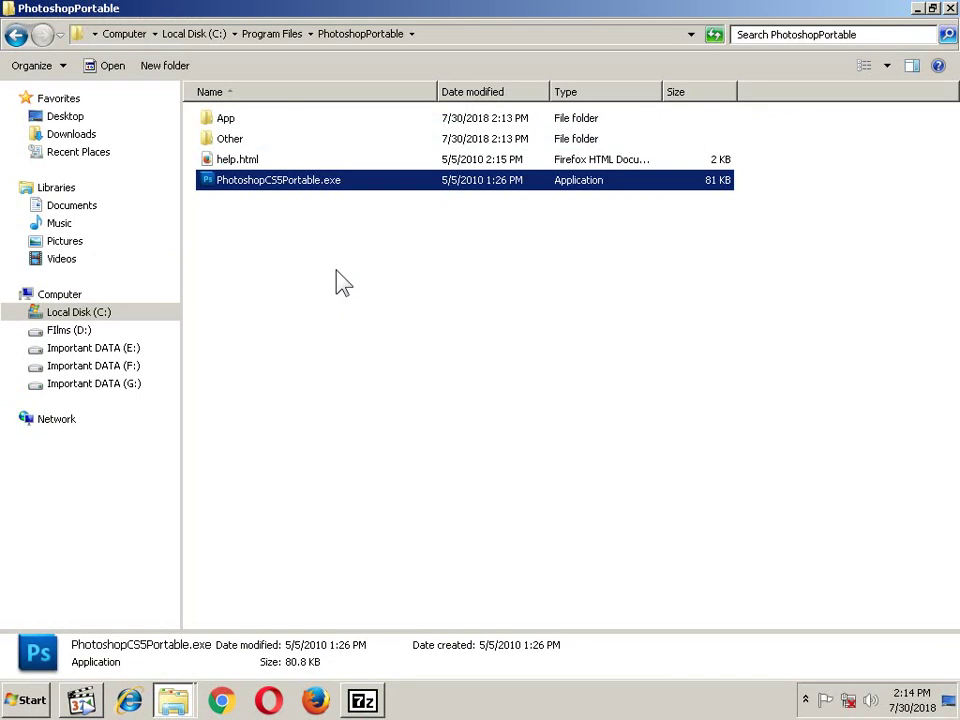
click(334, 362)
drag(422, 358, 482, 386)
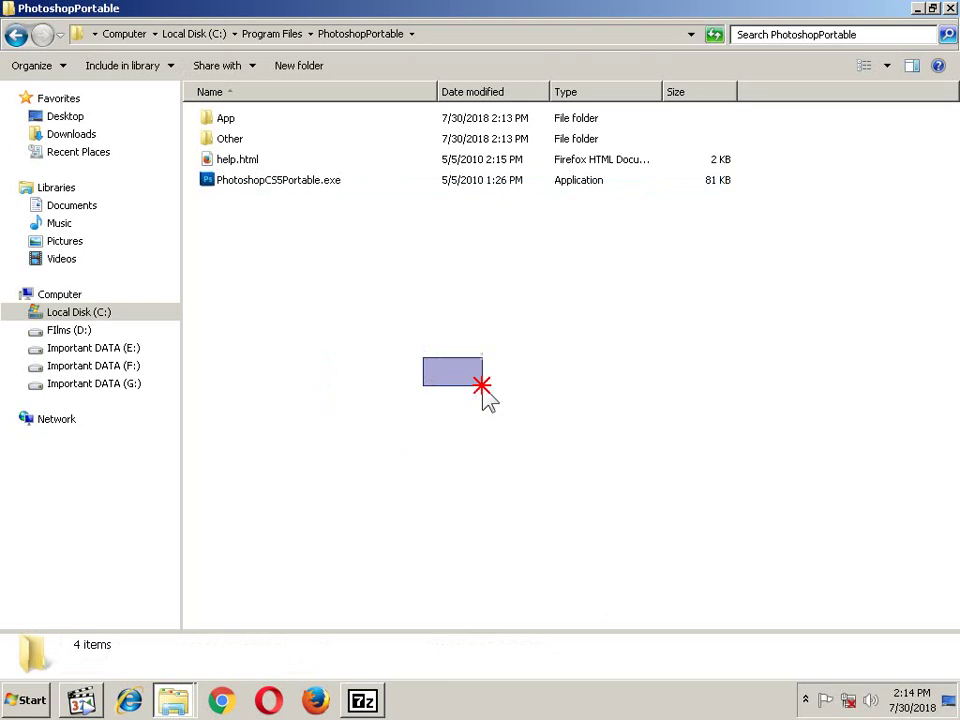
drag(548, 414, 482, 401)
drag(536, 375, 602, 444)
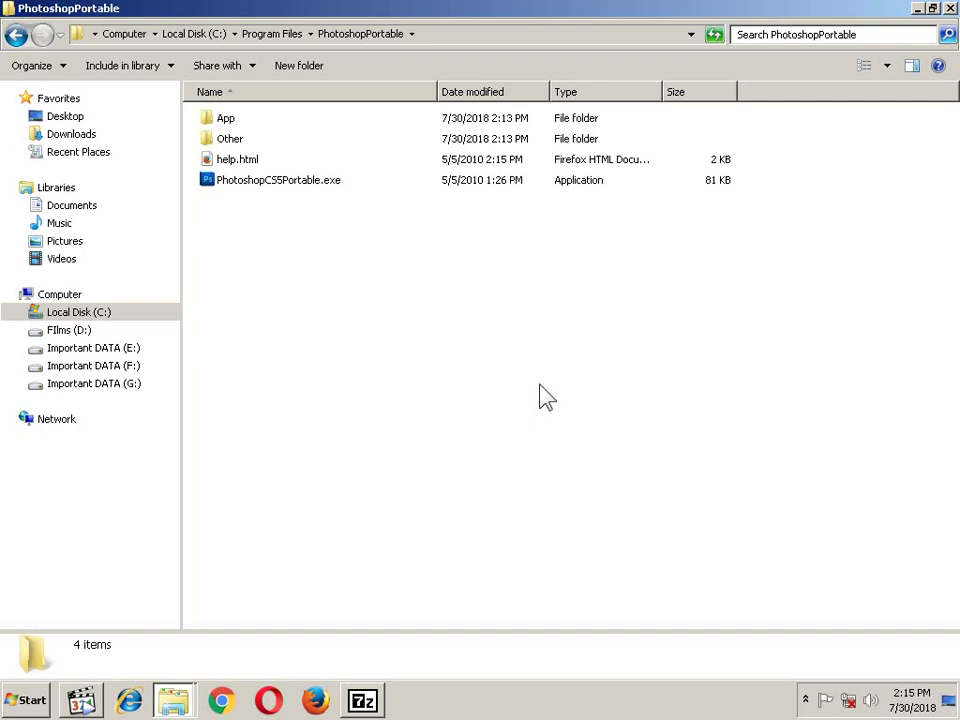
Minimize the PhotoshopPortable and Creative common Musik folder windows to show the desktop.
click(919, 9)
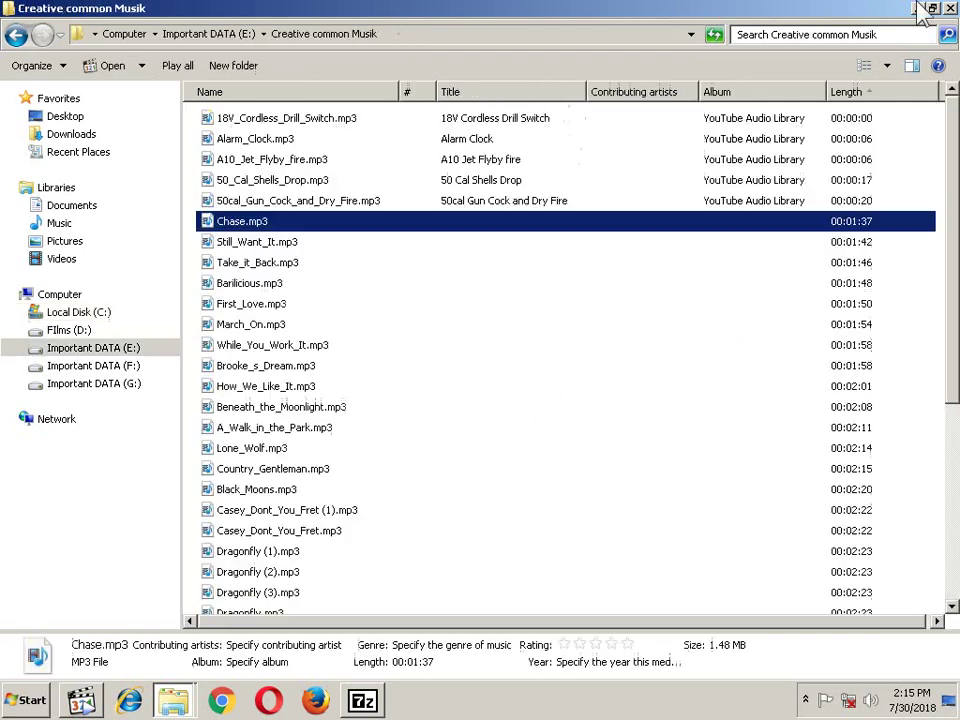
click(920, 9)
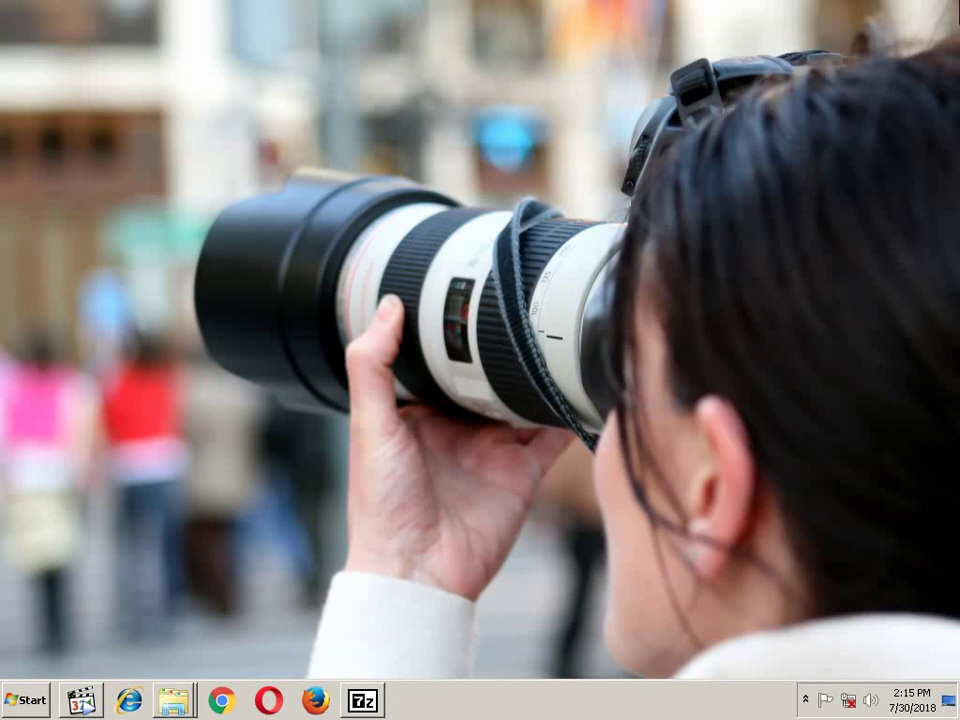